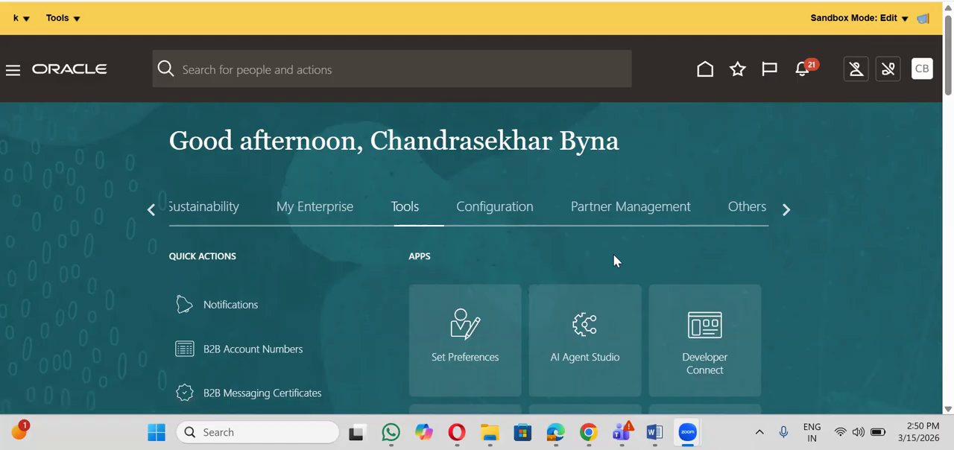
- Open AI Agent Studio and bring up its list of business objects
click(586, 336)
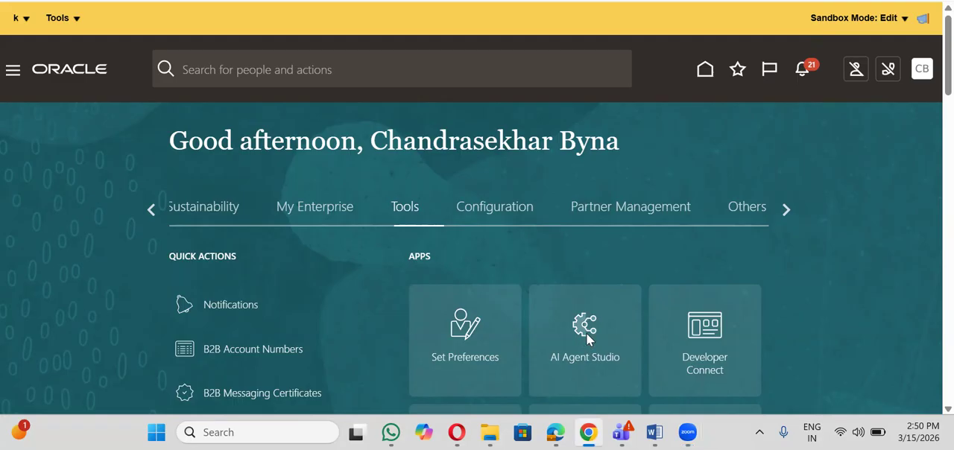
click(587, 334)
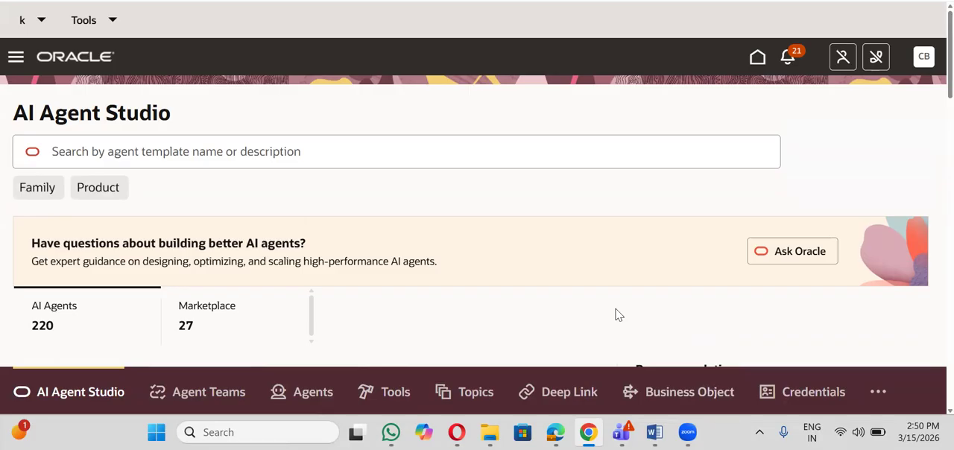
click(668, 394)
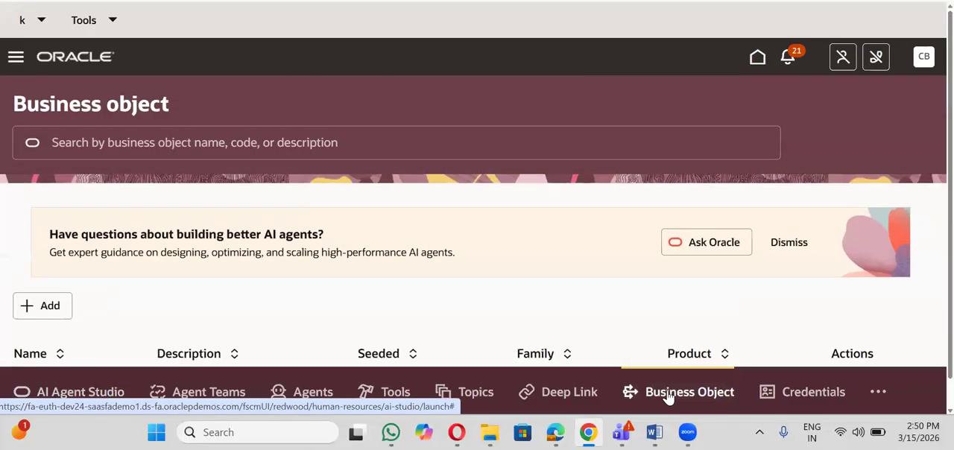
drag(951, 165, 951, 182)
scroll(477, 224, down, 3)
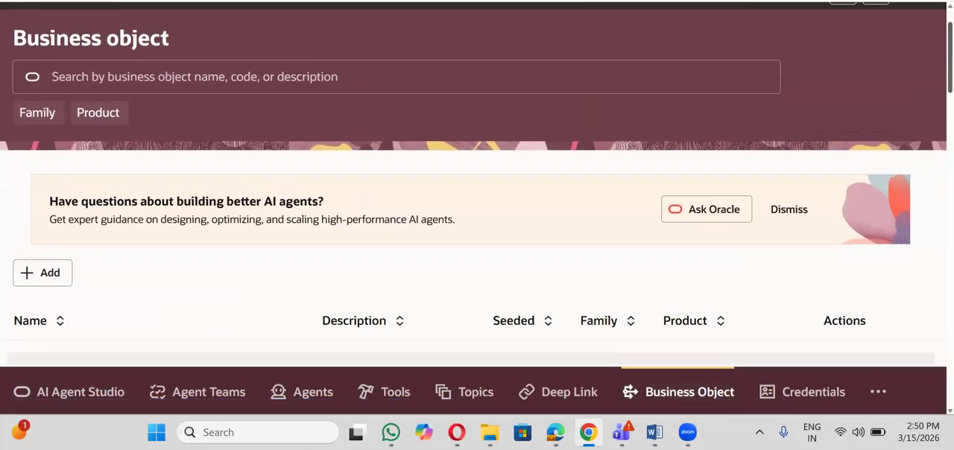
scroll(477, 223, up, 4)
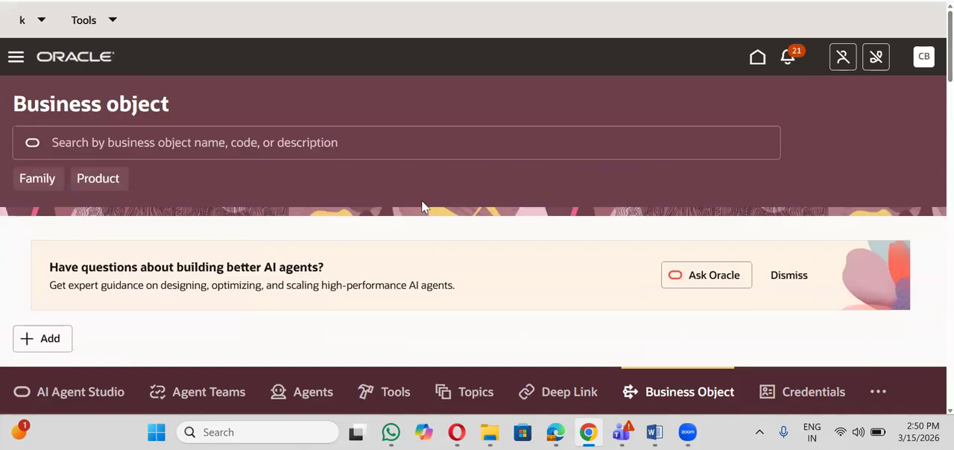
- Filter the business objects by the product Purchasing
click(107, 181)
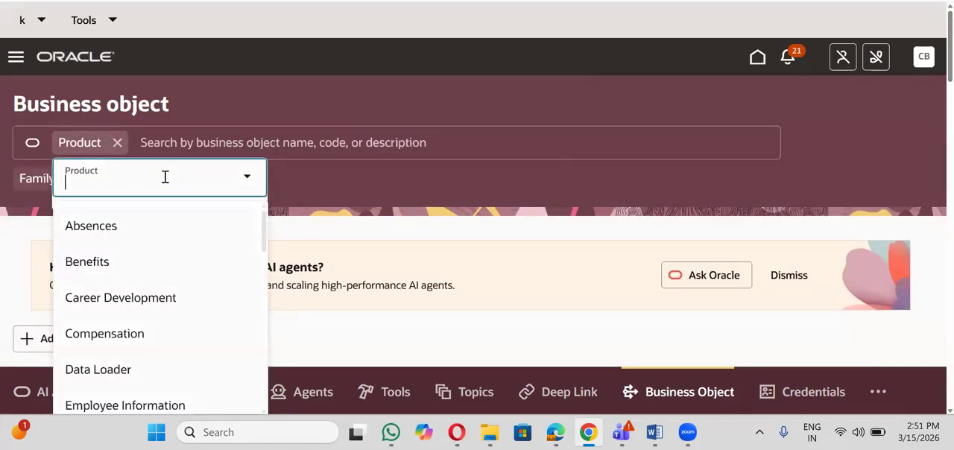
drag(263, 224, 262, 248)
scroll(263, 249, down, 7)
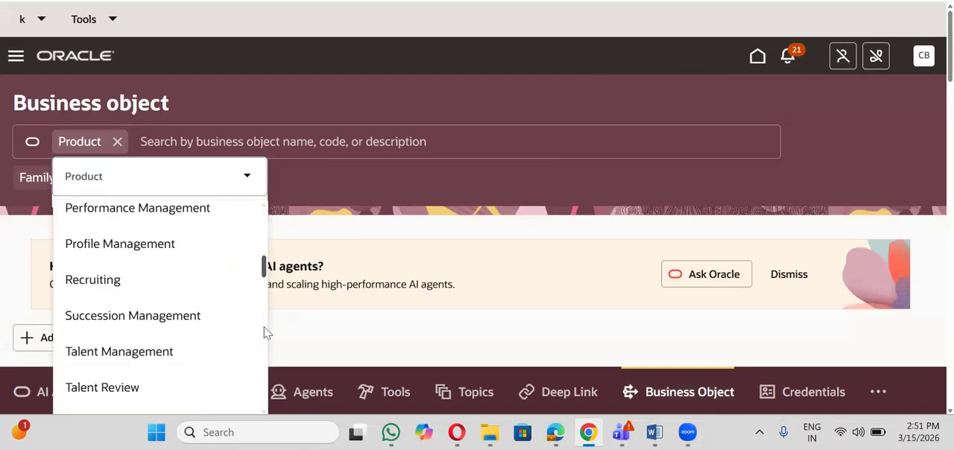
scroll(265, 354, down, 9)
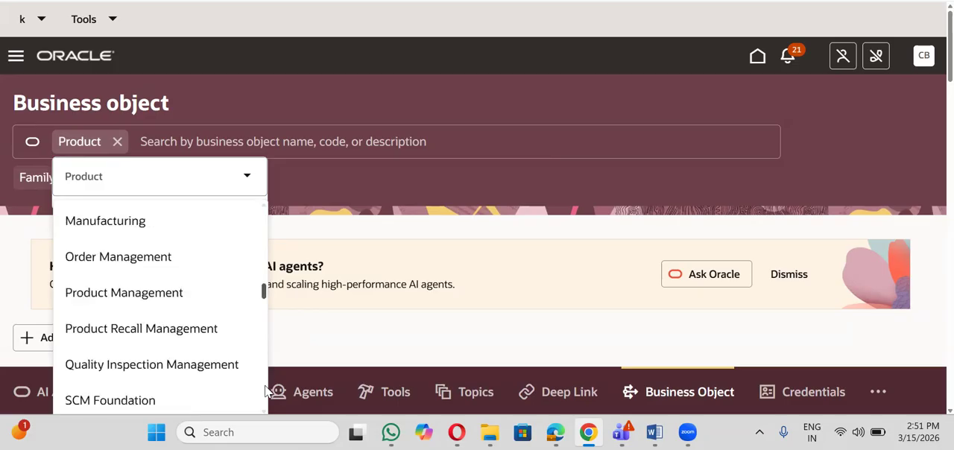
scroll(265, 395, down, 10)
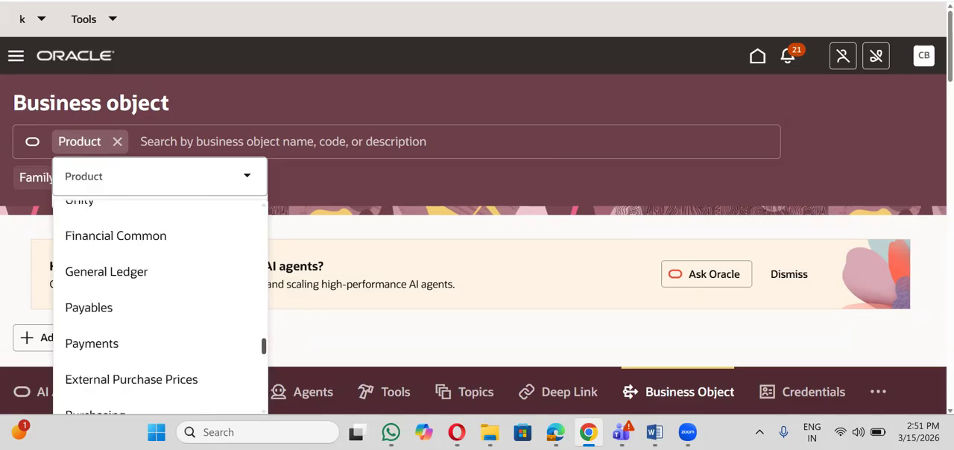
scroll(160, 306, down, 5)
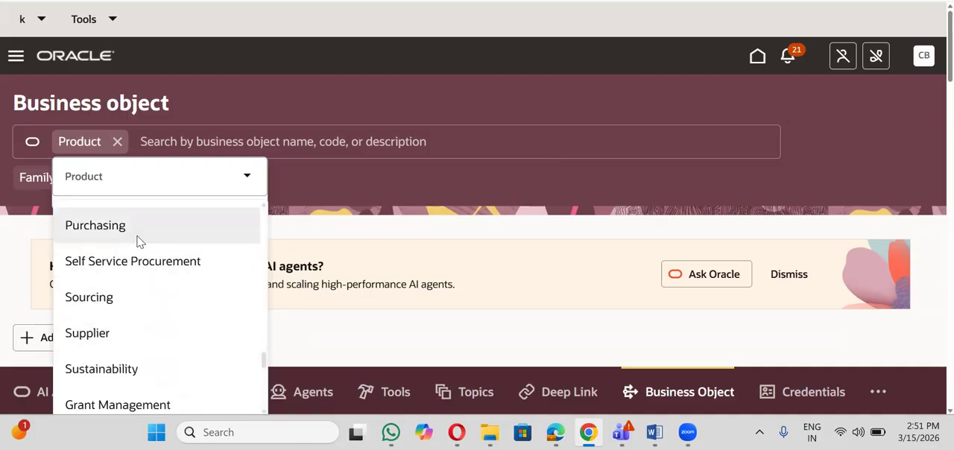
click(137, 238)
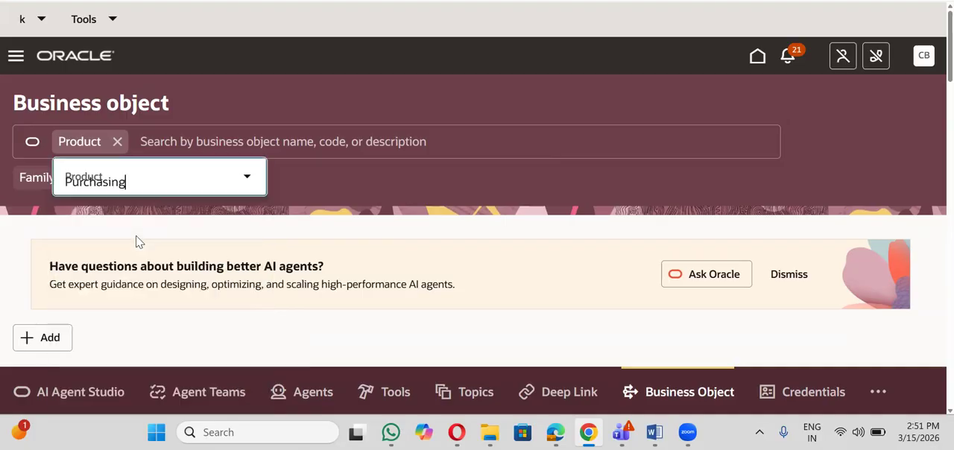
click(310, 183)
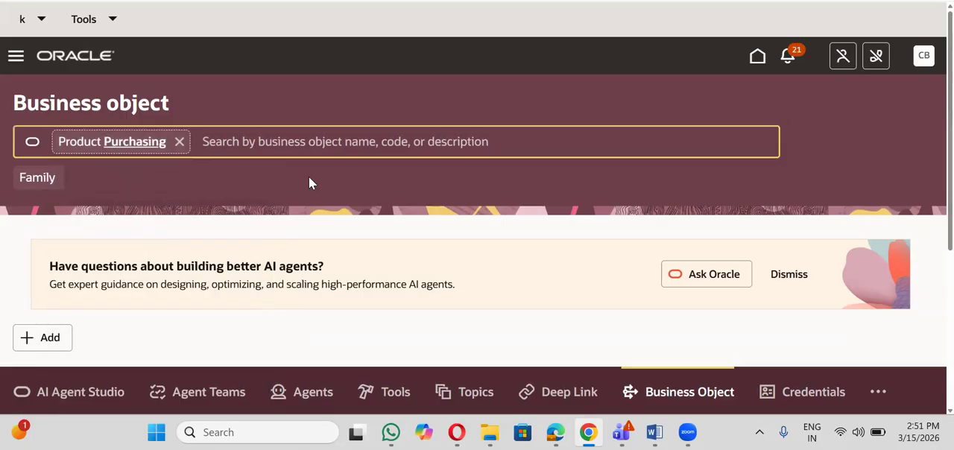
click(262, 142)
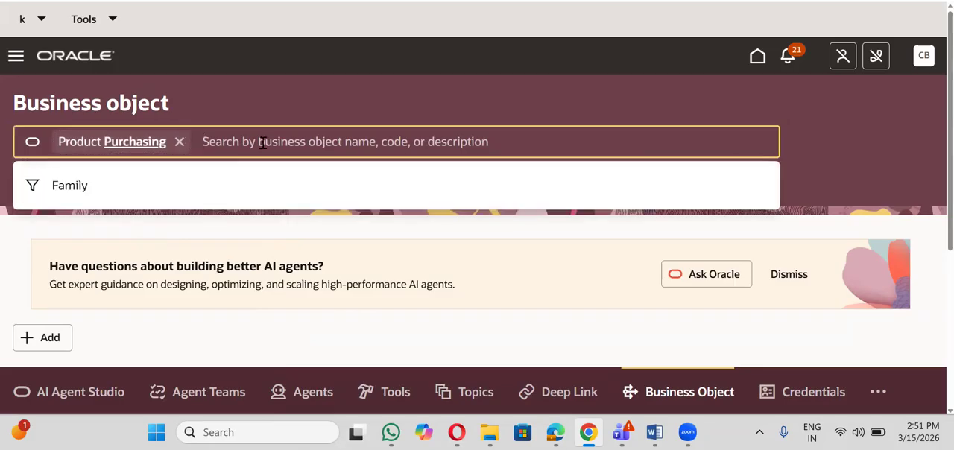
key(Return)
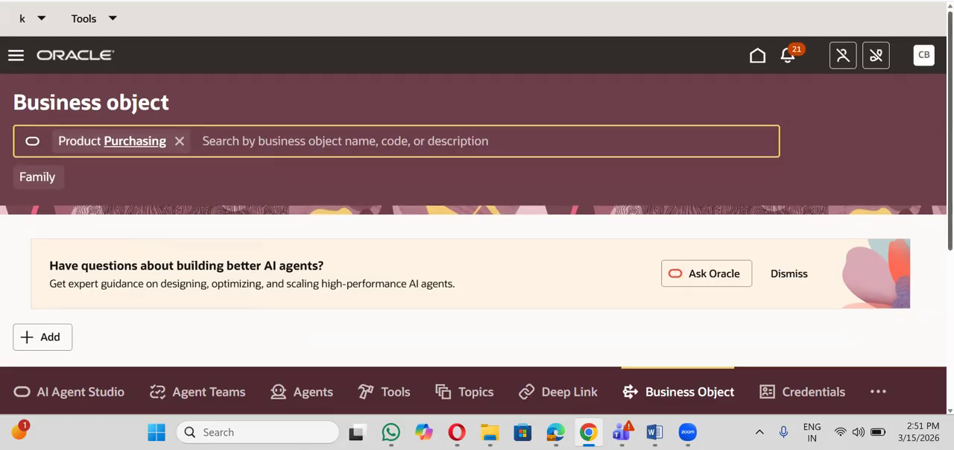
- Open the jp_get_details business object for editing and examine its resource path
scroll(478, 224, down, 3)
scroll(477, 224, down, 1)
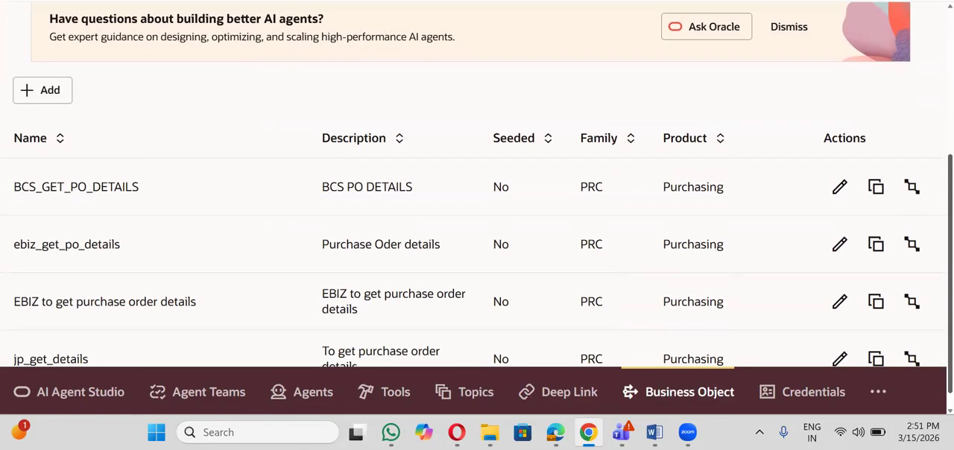
scroll(477, 223, down, 1)
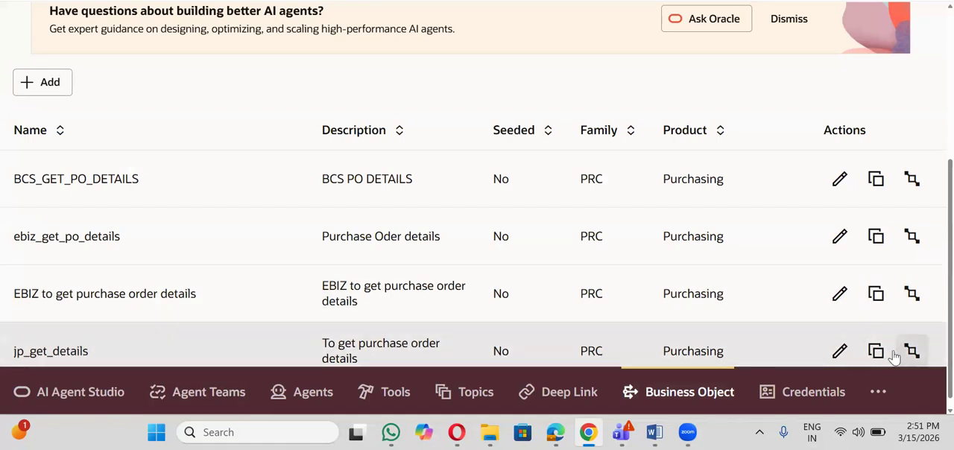
click(841, 352)
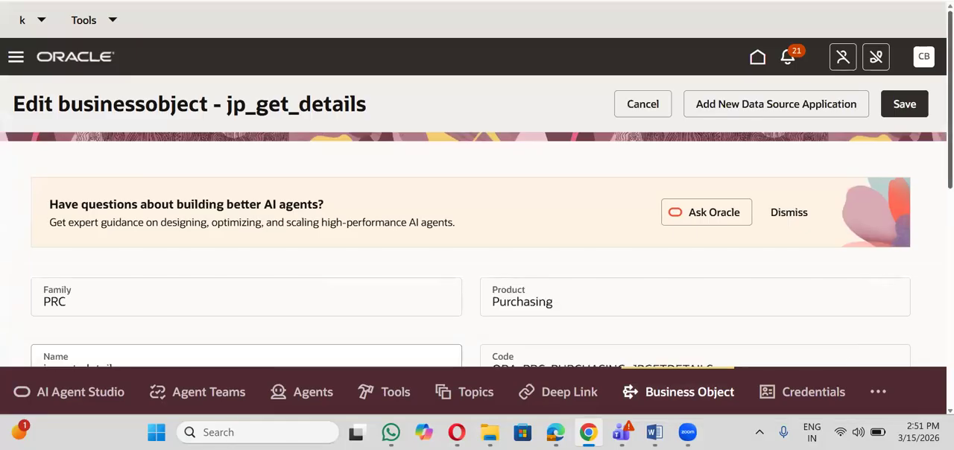
scroll(477, 239, down, 3)
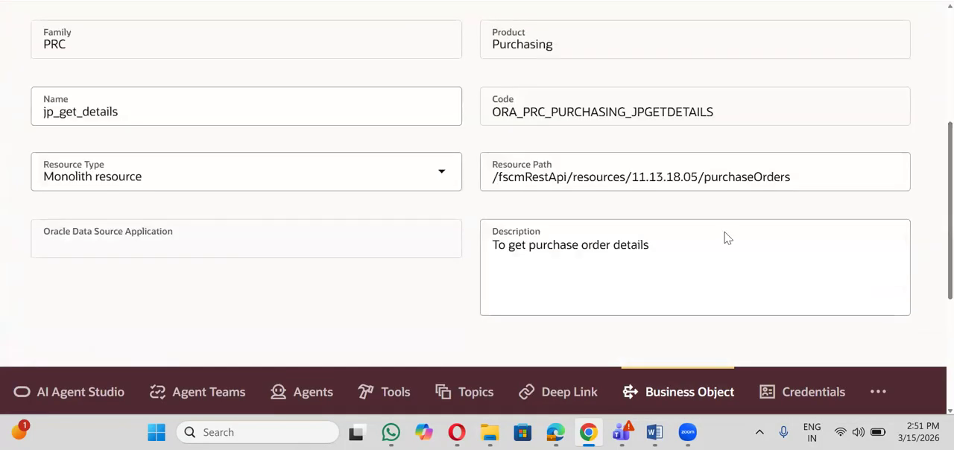
click(498, 179)
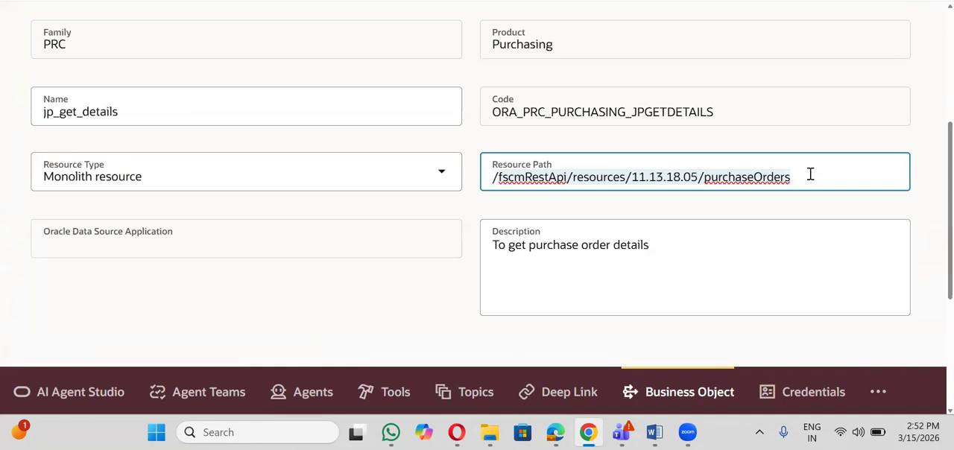
click(811, 175)
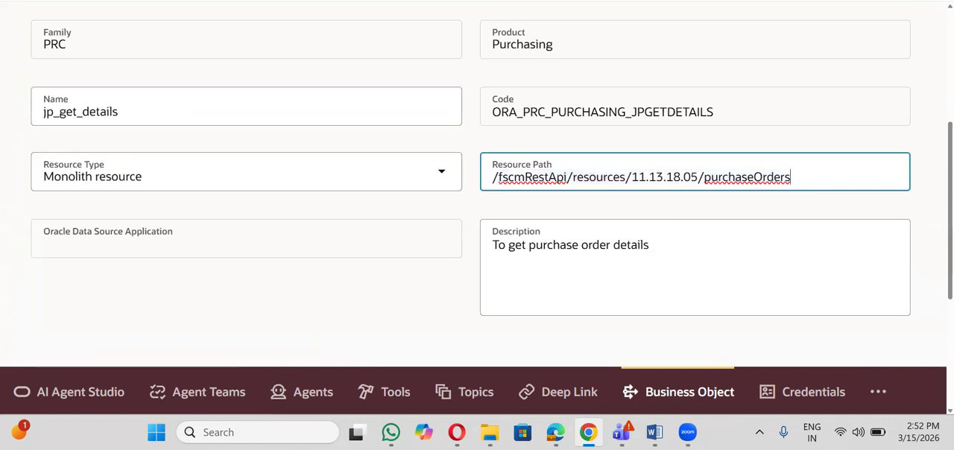
- Review the parameters and business object fields of the JP_TO_GET_PO_DETAILS function, then leave it without making changes
scroll(477, 201, down, 3)
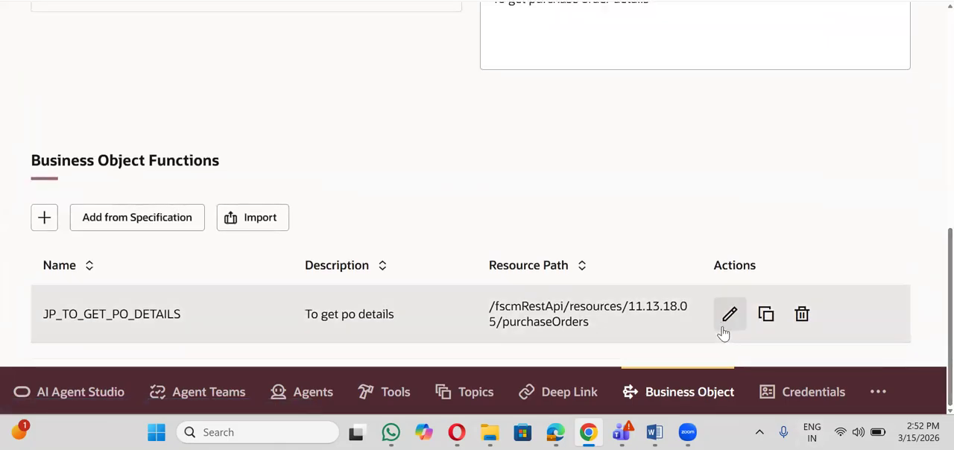
click(728, 326)
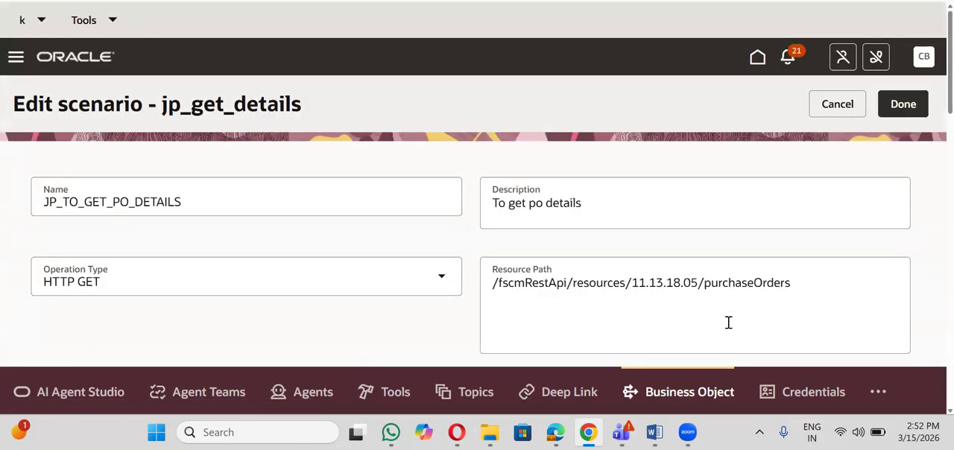
scroll(478, 223, down, 10)
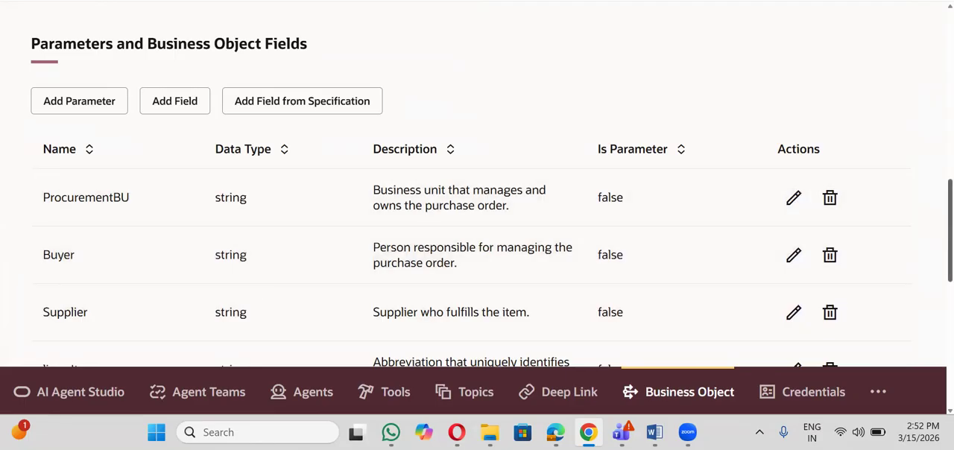
scroll(478, 202, down, 5)
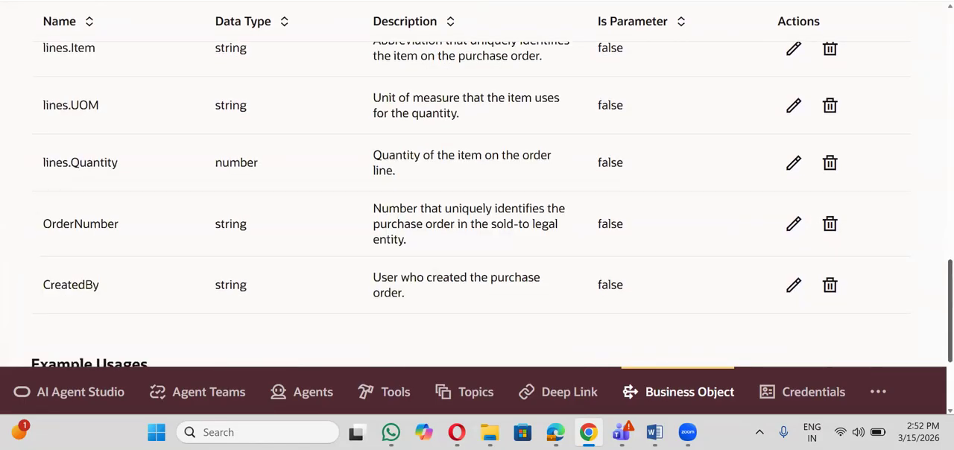
scroll(477, 186, up, 1)
scroll(477, 202, down, 1)
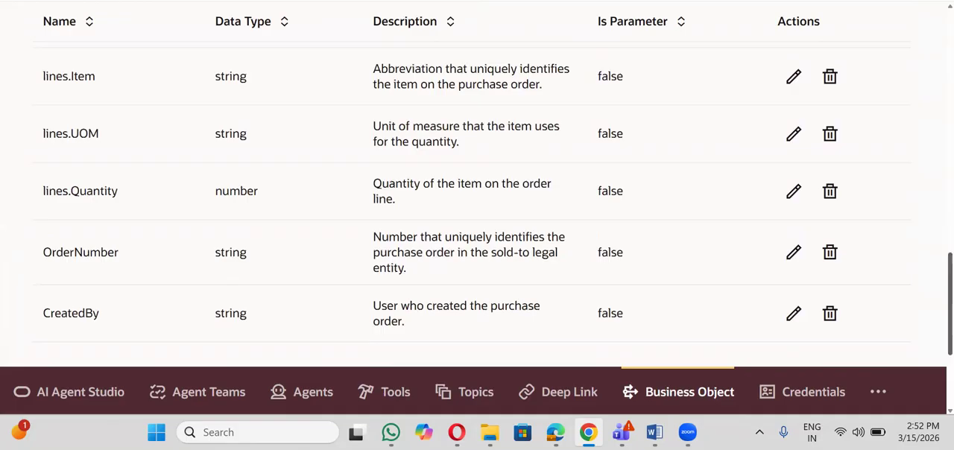
scroll(477, 201, down, 3)
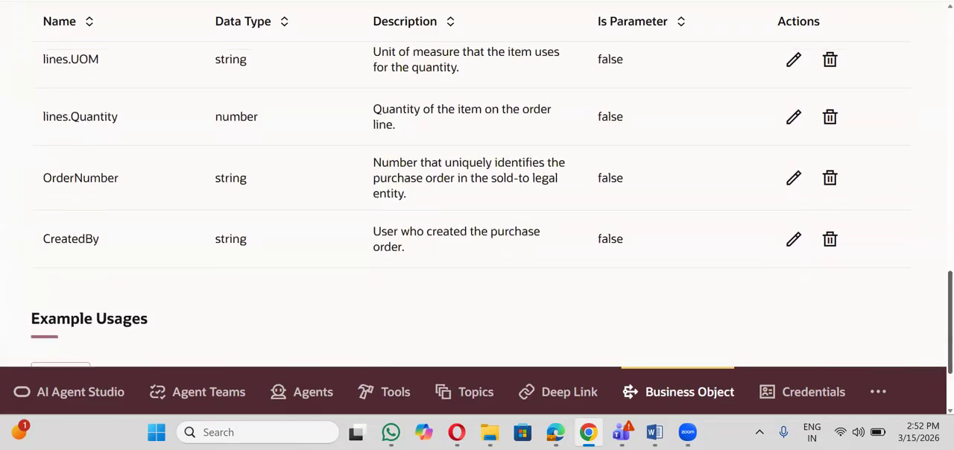
scroll(478, 201, up, 20)
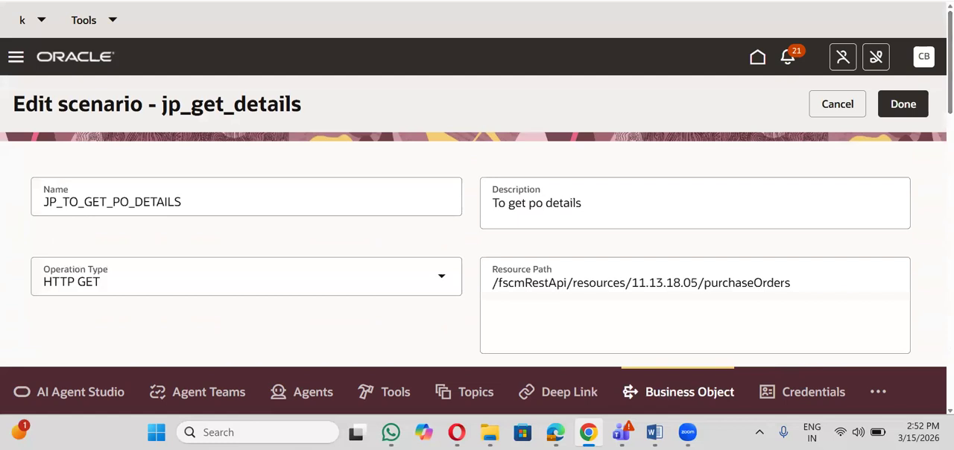
click(840, 106)
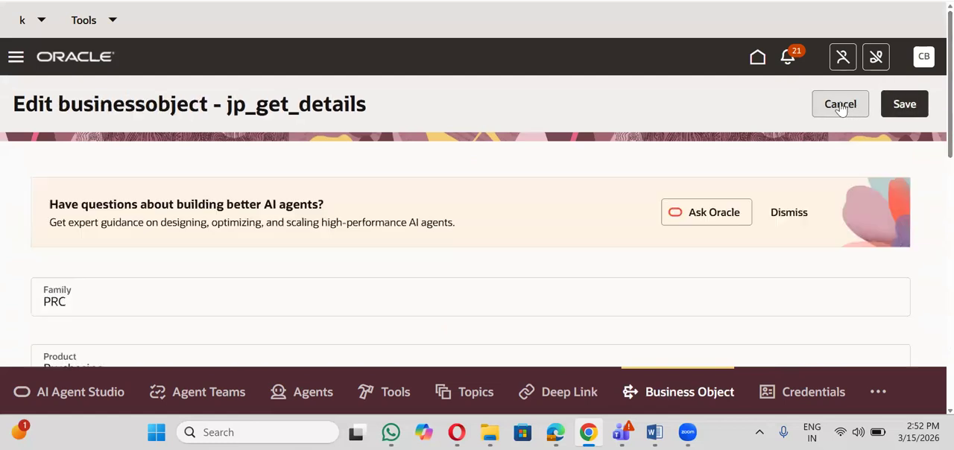
- Open the Tools Library and filter the tools by their creator's name
click(392, 404)
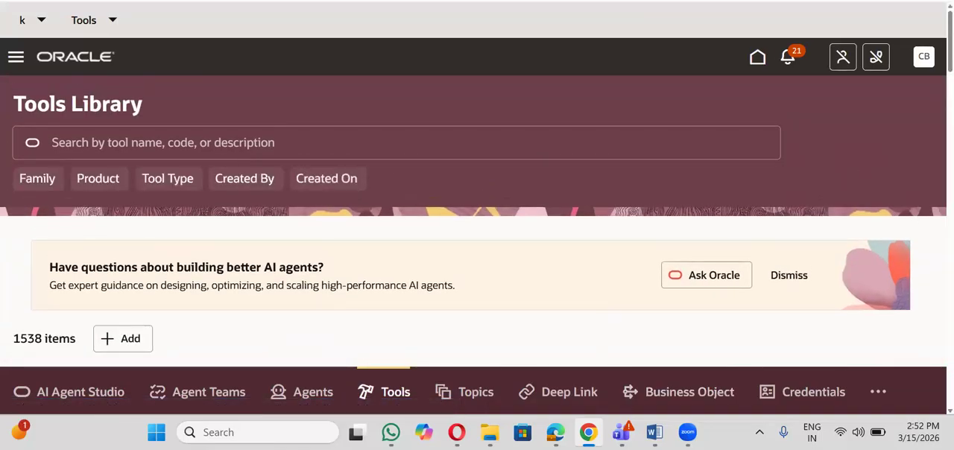
scroll(478, 187, down, 5)
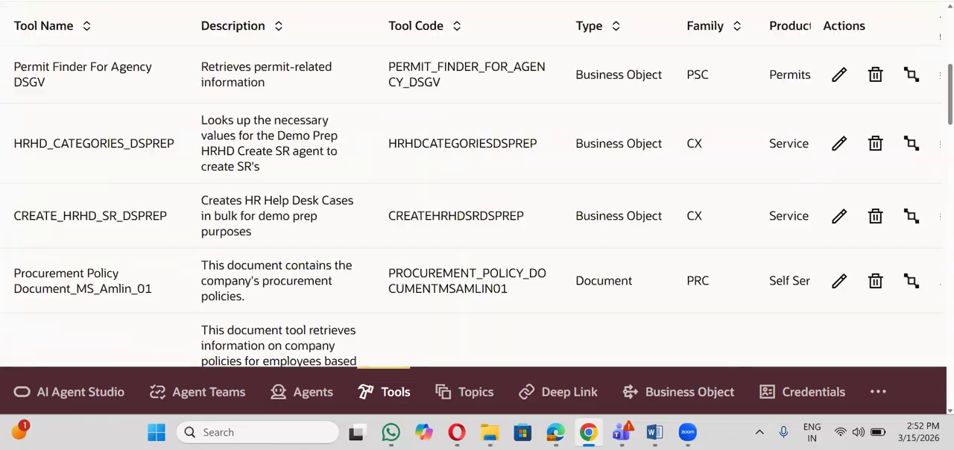
scroll(478, 186, up, 5)
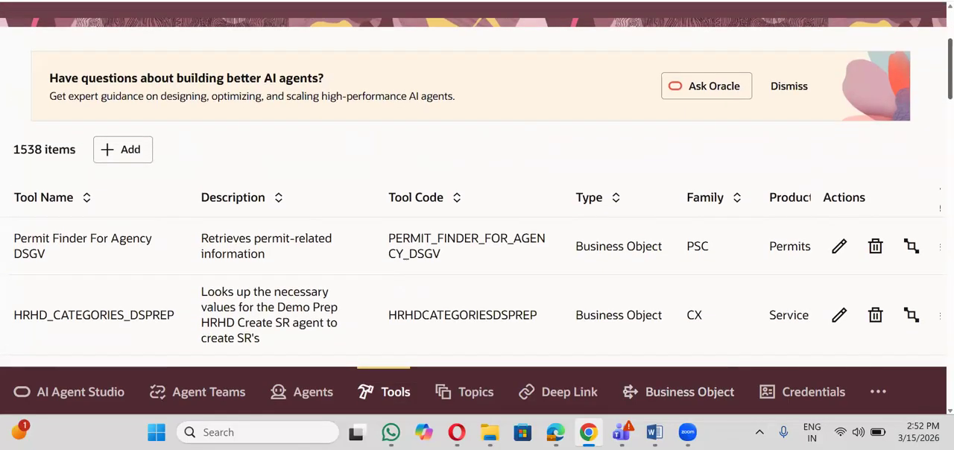
click(258, 184)
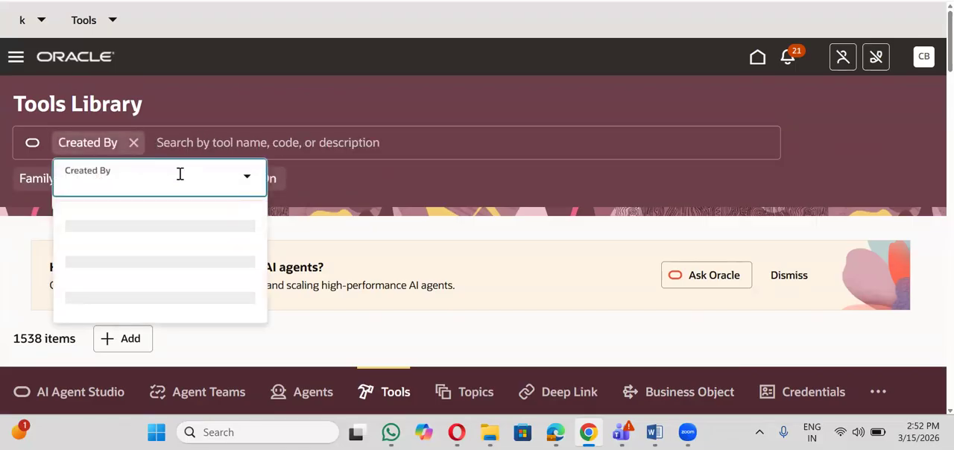
text(Byna)
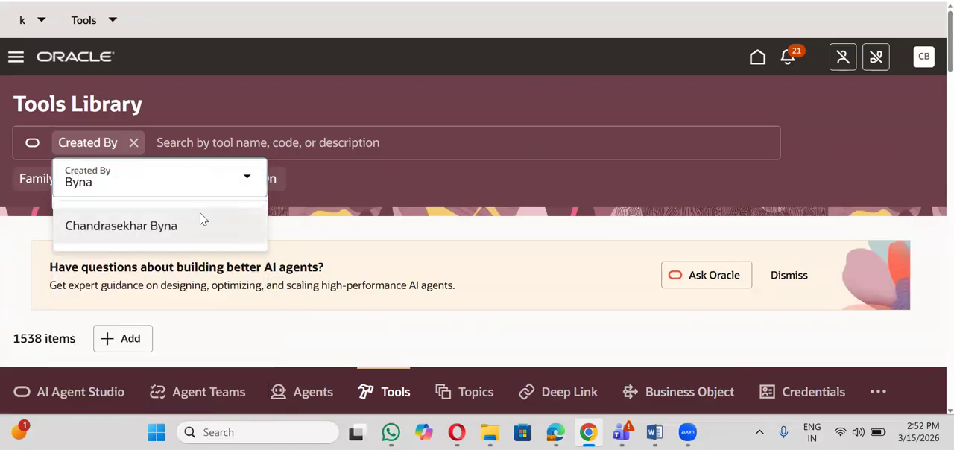
click(200, 216)
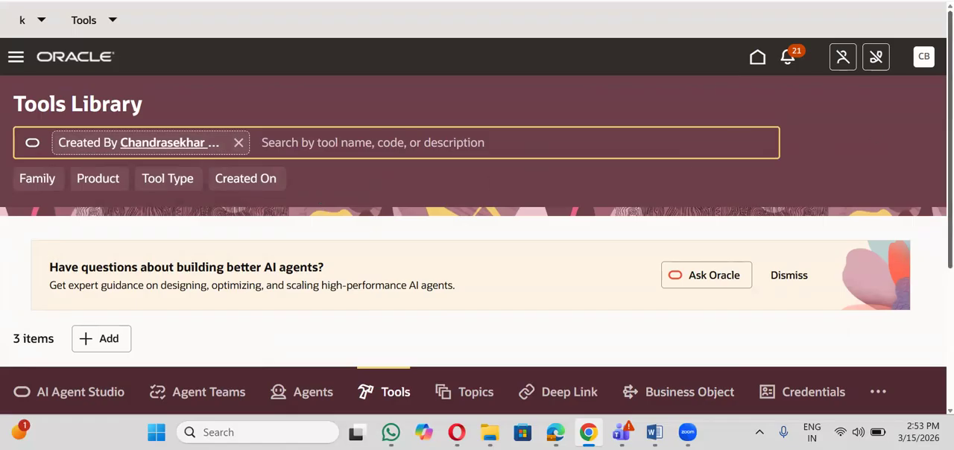
scroll(477, 179, down, 3)
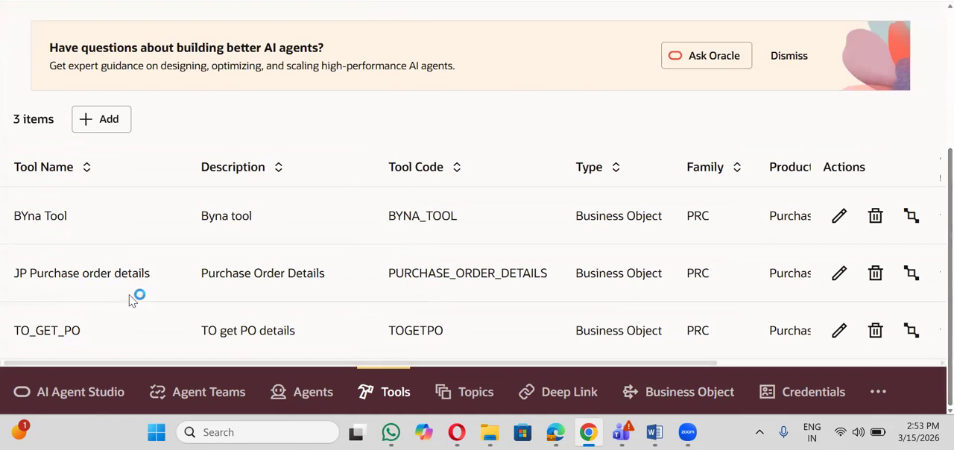
- Open the JP Purchase order details tool, review its settings and assigned business object, and leave it without saving
click(839, 275)
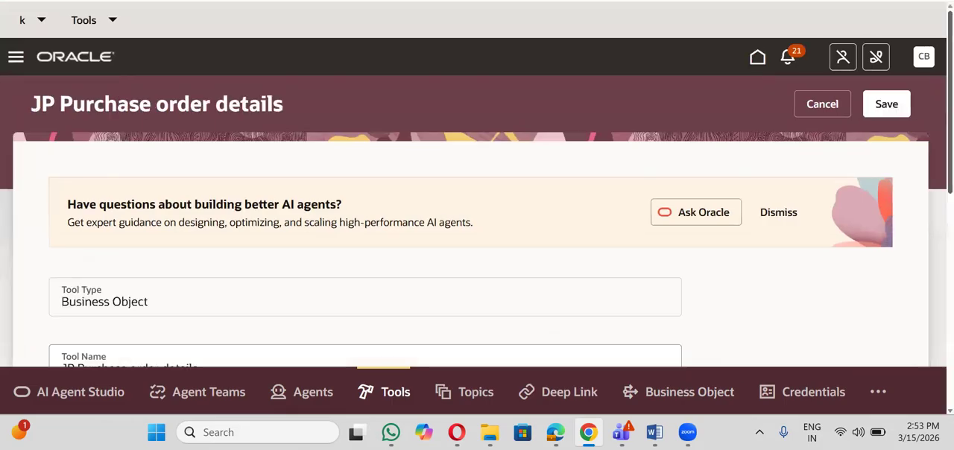
scroll(478, 224, down, 4)
scroll(415, 323, down, 3)
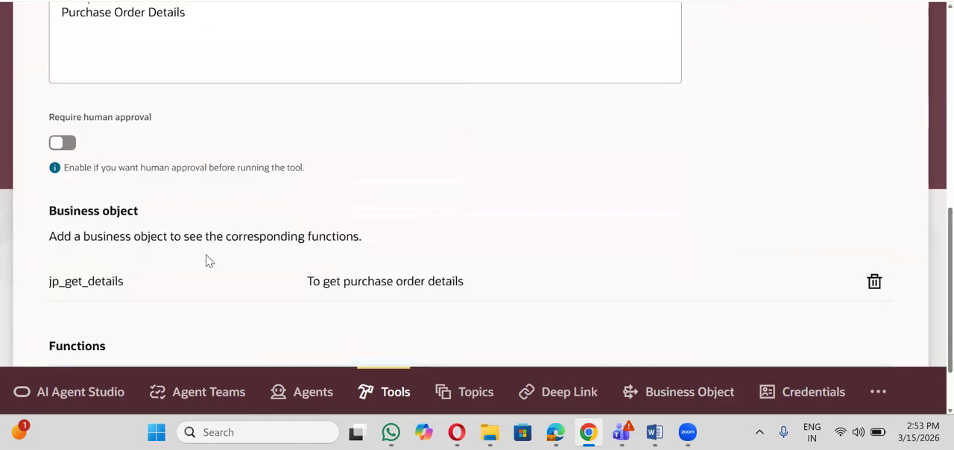
scroll(209, 261, up, 3)
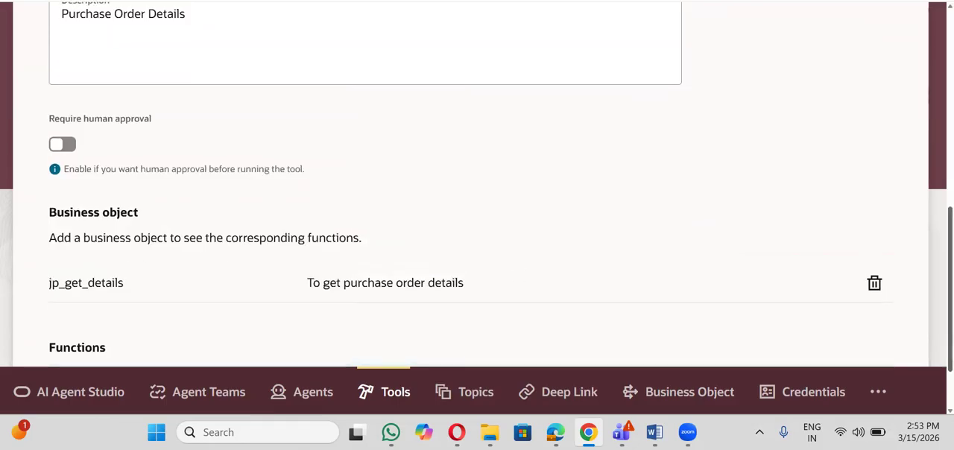
scroll(828, 54, up, 3)
click(818, 33)
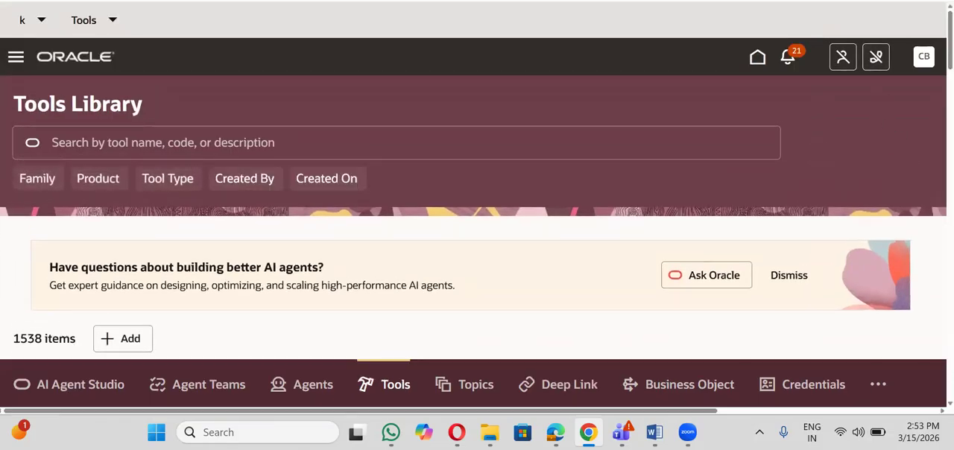
scroll(481, 306, down, 2)
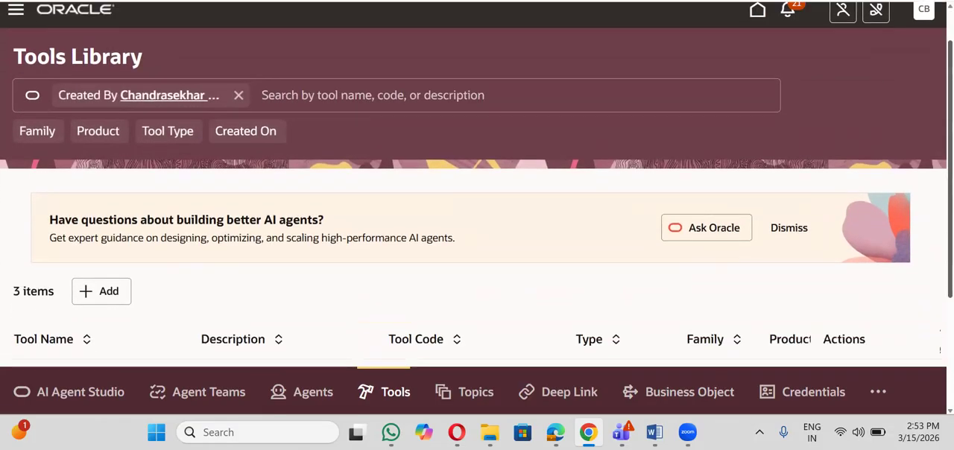
- Open the Agent Teams list and filter the agent teams by their creator's name
click(228, 394)
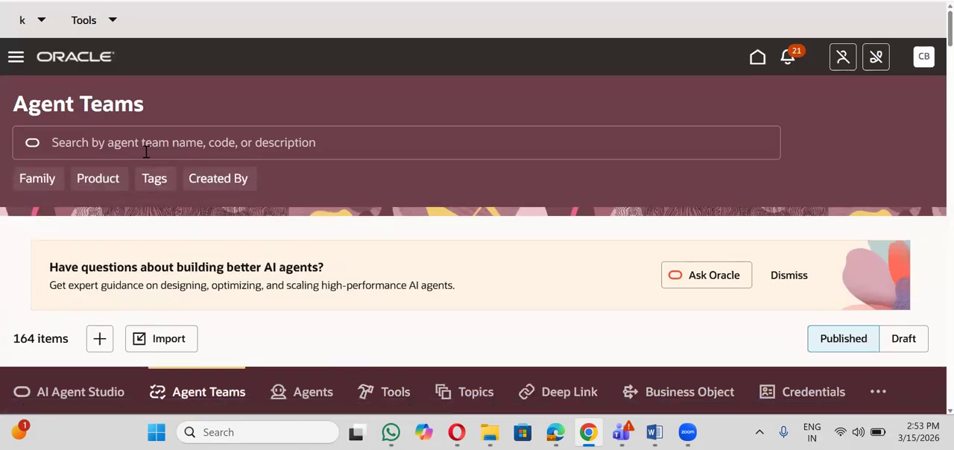
click(239, 180)
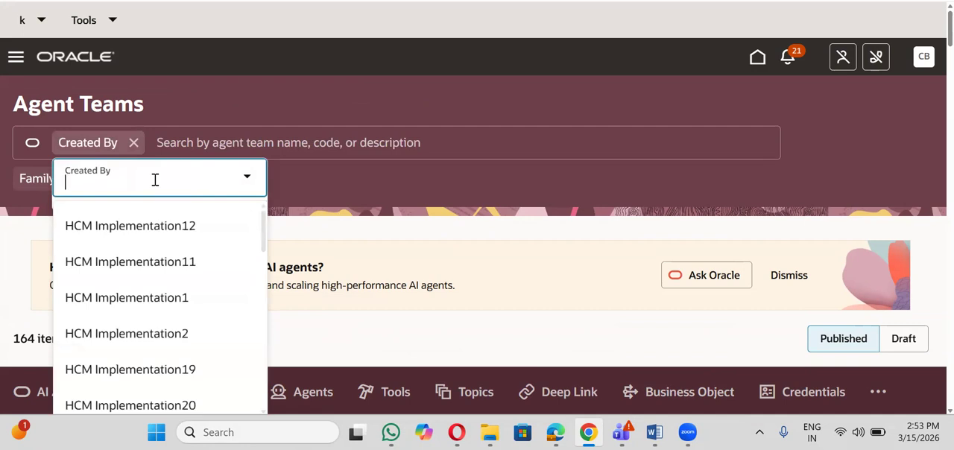
text(byna)
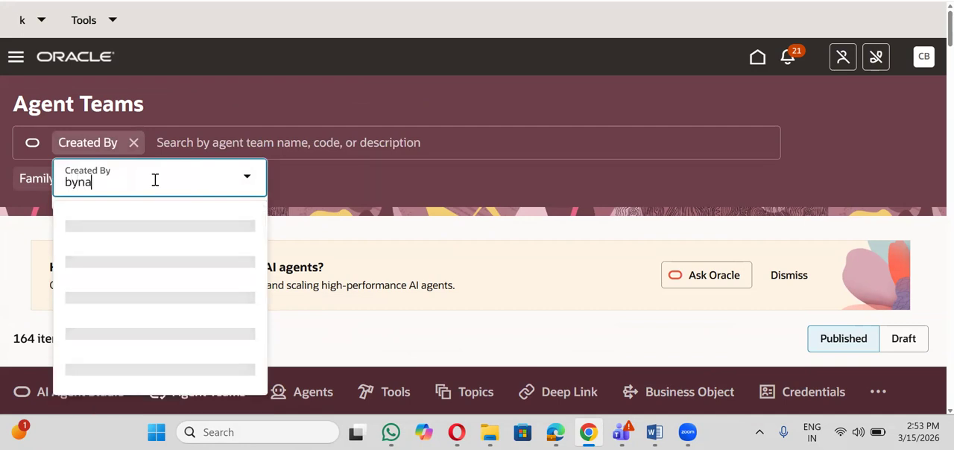
click(187, 226)
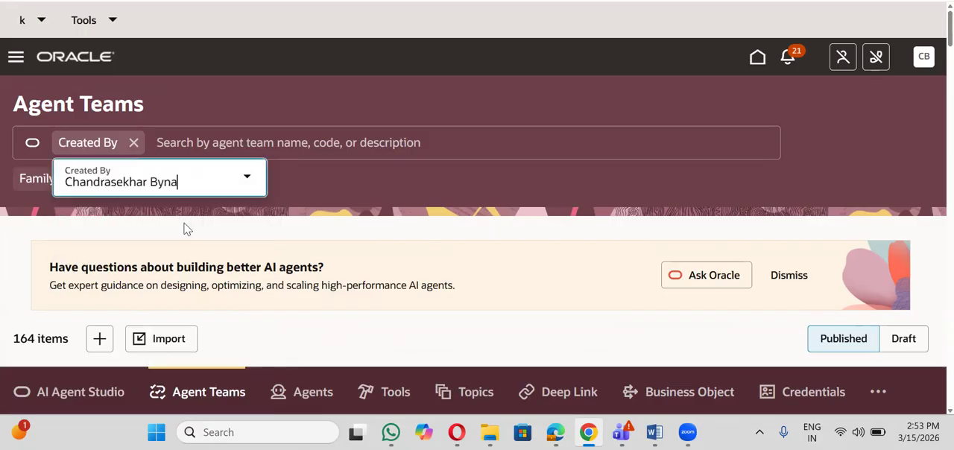
click(296, 186)
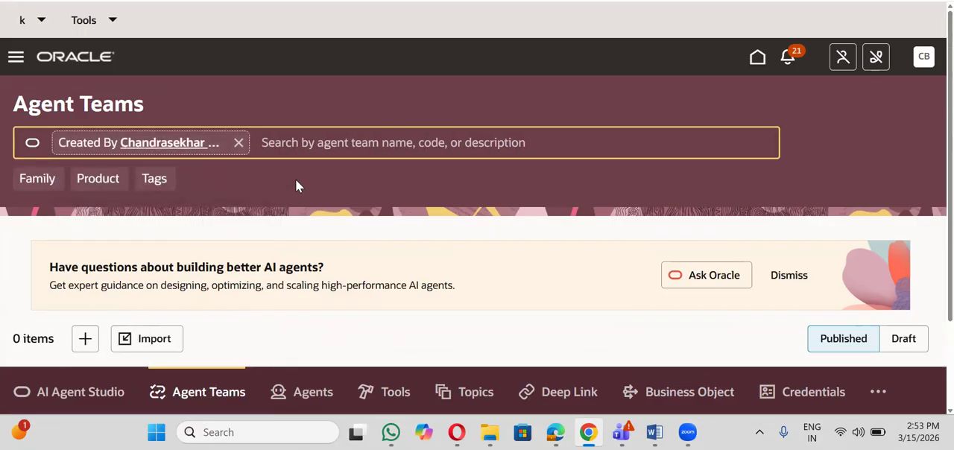
- Show the draft agent teams and open JP Agent Team for editing to view its agent layout
drag(951, 149, 951, 170)
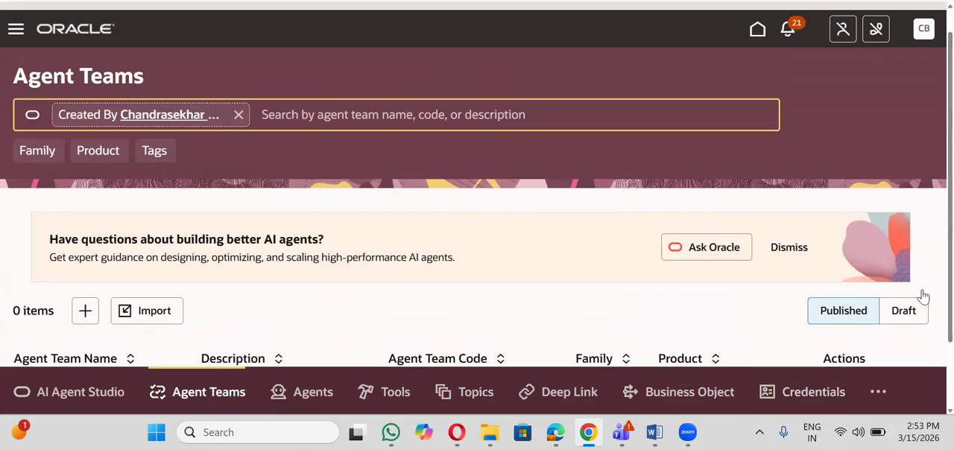
click(908, 313)
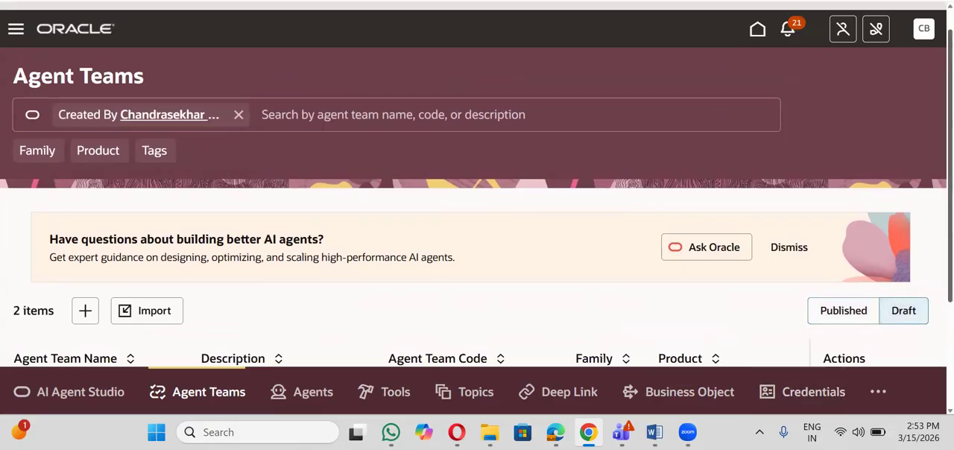
scroll(477, 224, down, 3)
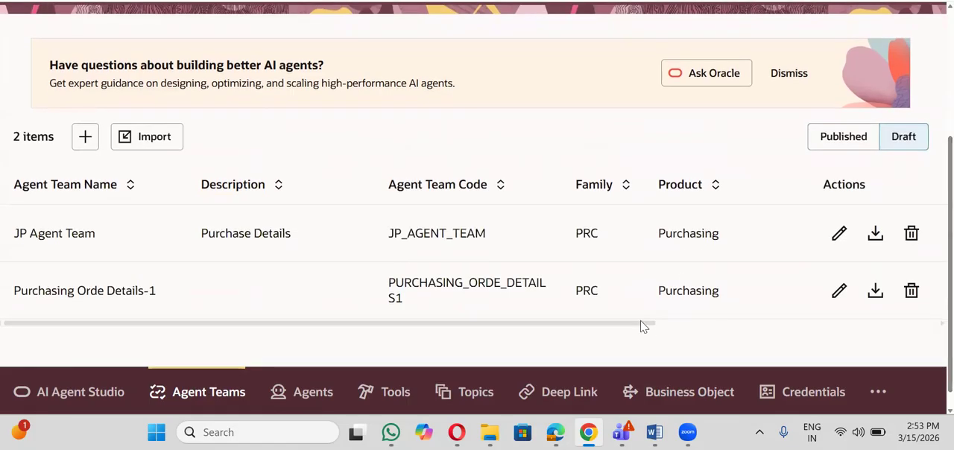
scroll(839, 238, up, 3)
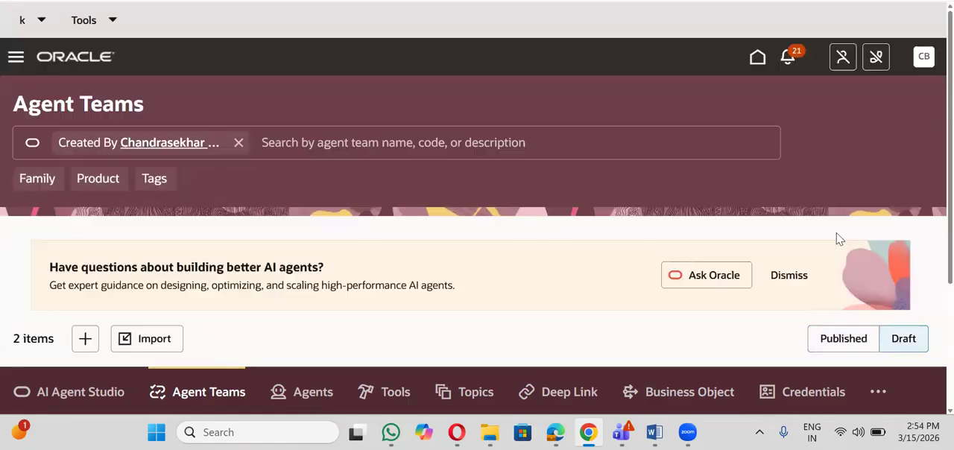
scroll(841, 239, down, 2)
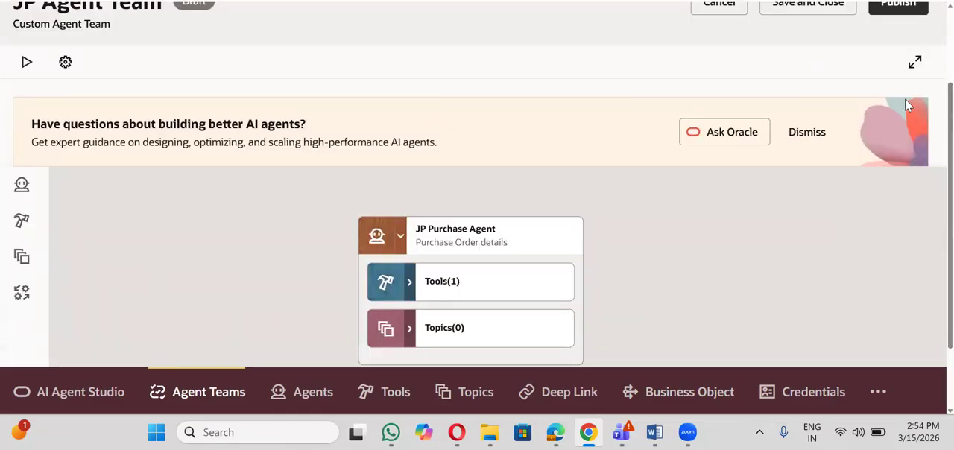
scroll(300, 156, up, 2)
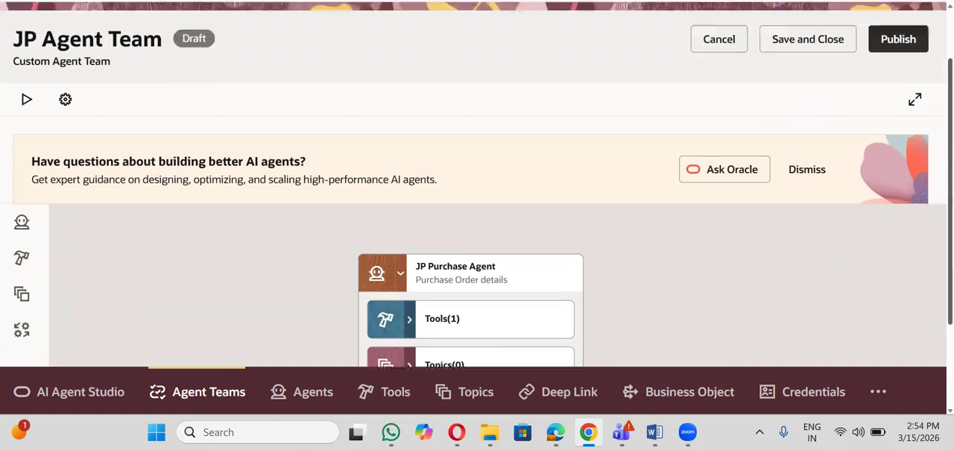
- Start a test chat with JP Agent Team and send "I want to know all purchase order under US1 Business unit"
click(22, 157)
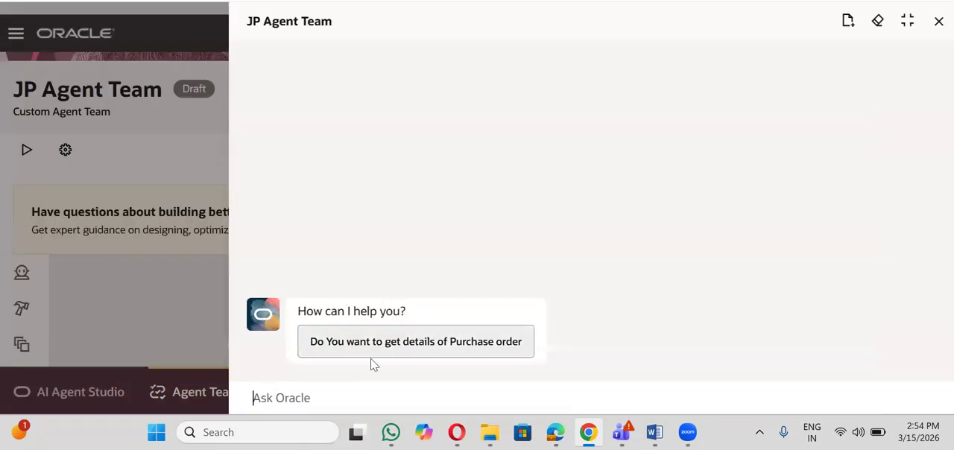
text(I)
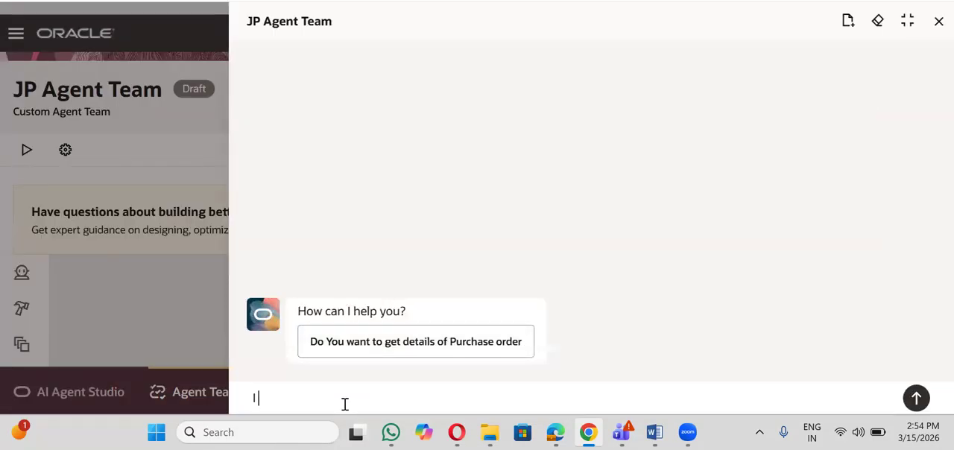
text( want to)
key(BackSpace)
text(to know all purchase order )
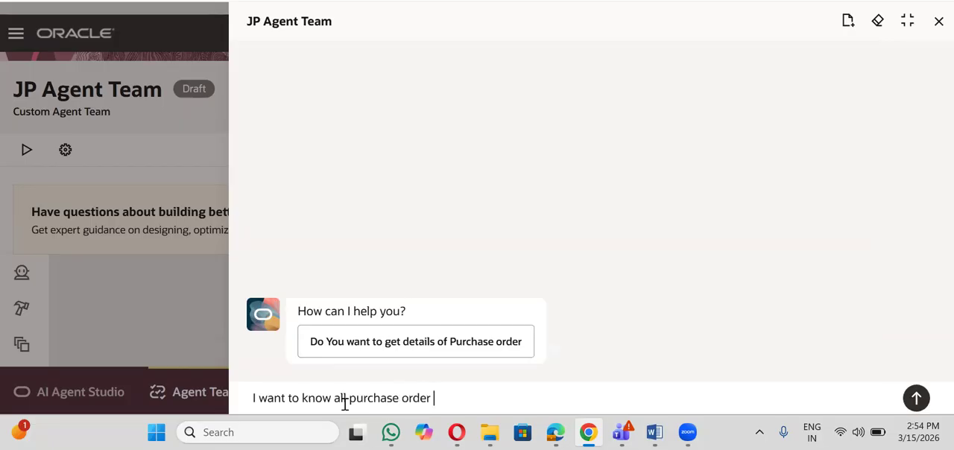
text(under US1 bU)
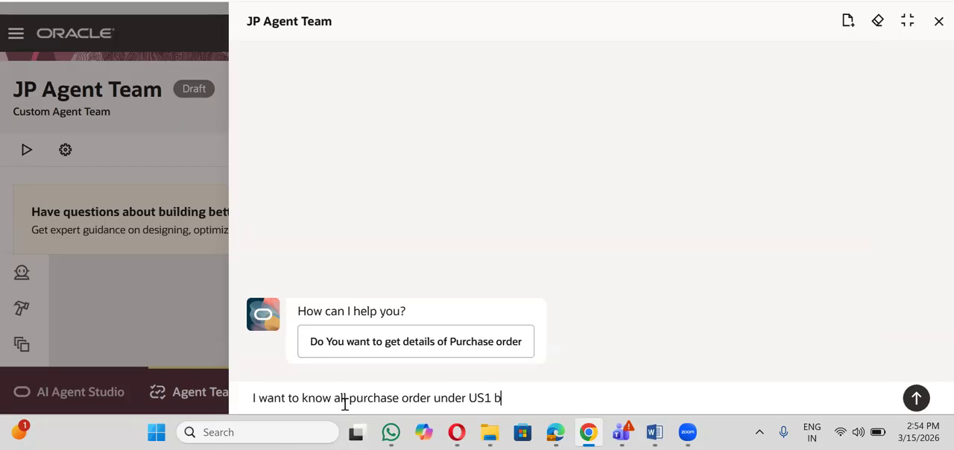
key(BackSpace)
text(bUSINESS)
key(BackSpace)
key(BackSpace)
key(BackSpace)
key(BackSpace)
key(BackSpace)
key(BackSpace)
key(BackSpace)
key(BackSpace)
key(BackSpace)
text(bUSINE)
key(BackSpace)
key(BackSpace)
key(BackSpace)
key(BackSpace)
key(BackSpace)
key(BackSpace)
text(bU)
key(BackSpace)
text(Business unit)
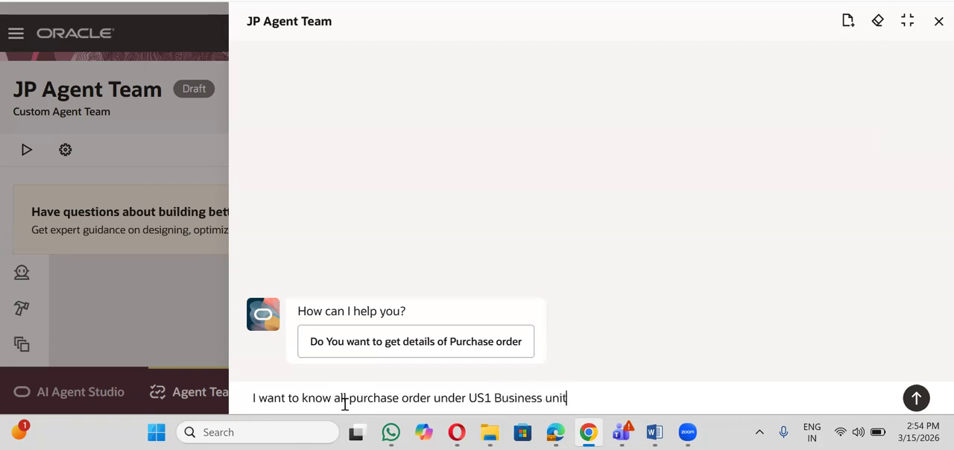
key(Return)
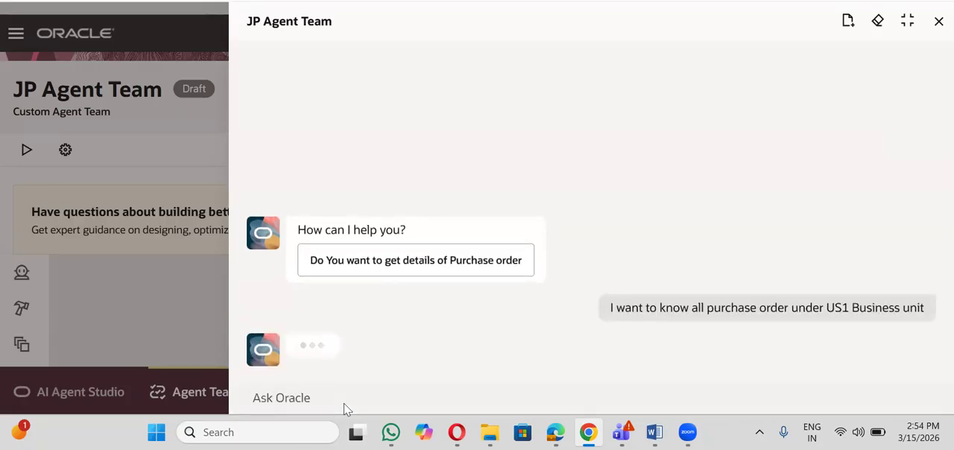